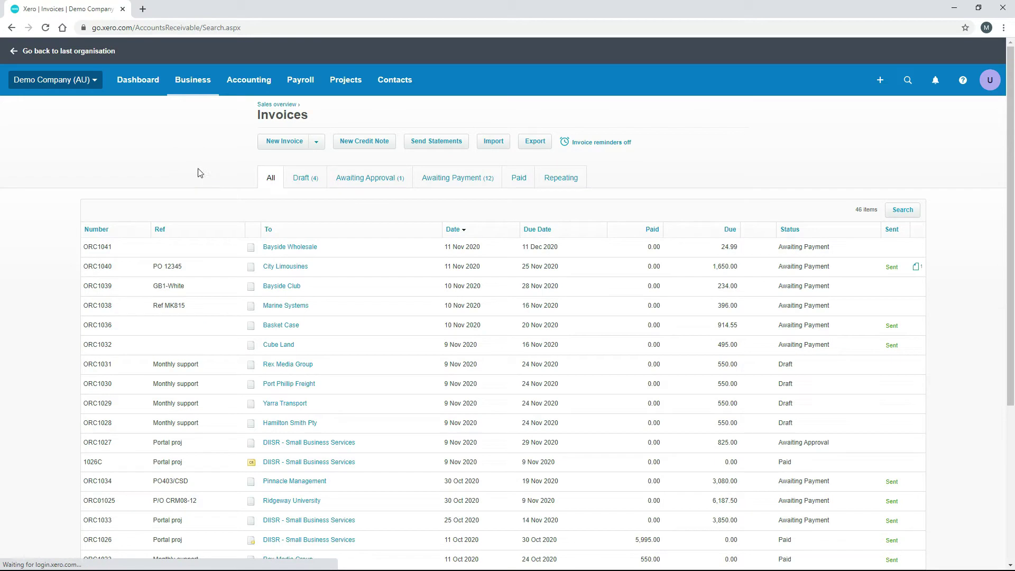
Step: Create and approve a credit note for the full amount of Bayside Wholesale's invoice ORC1041 awaiting payment
click(468, 183)
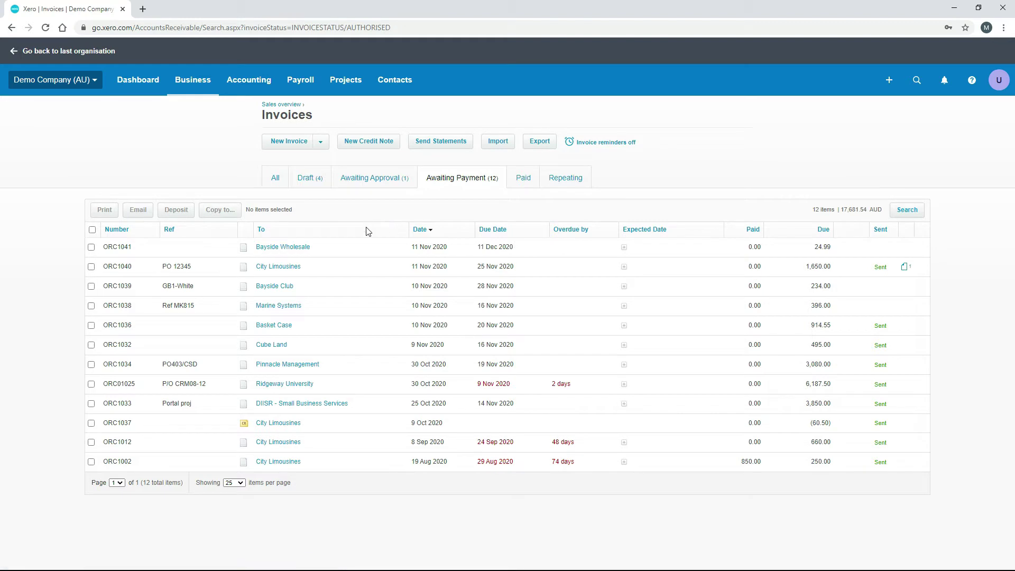
click(339, 255)
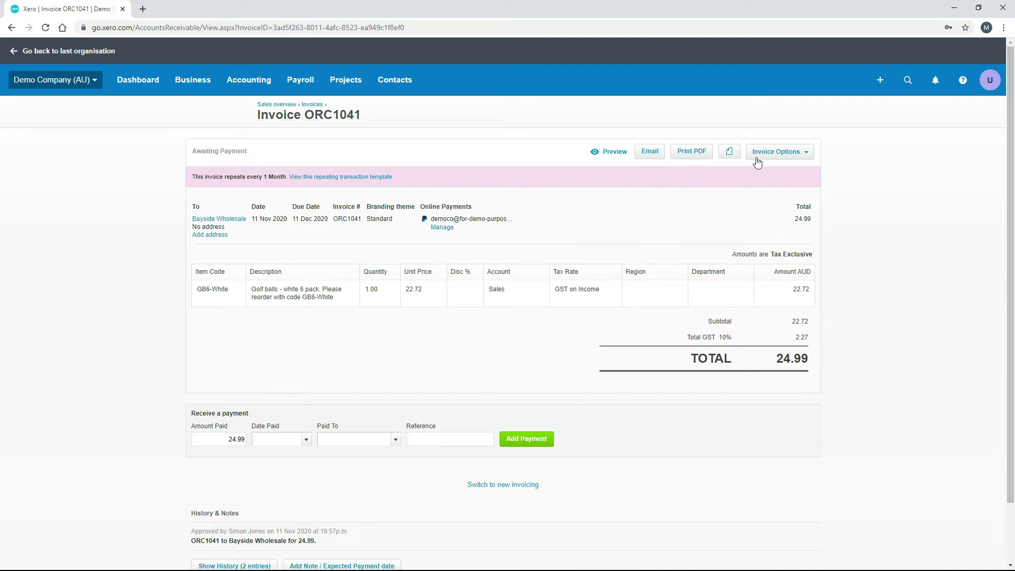
click(804, 155)
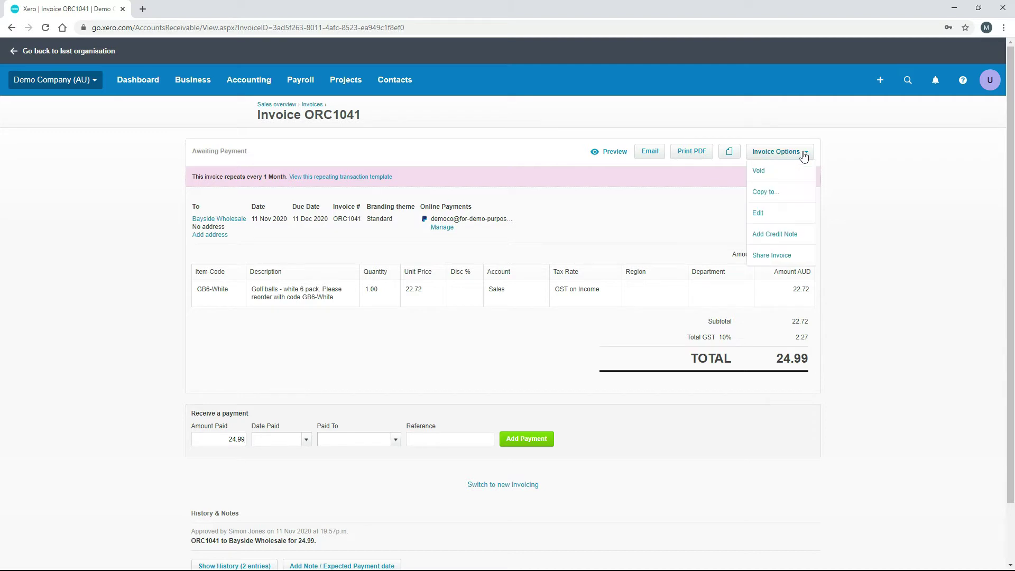
click(782, 238)
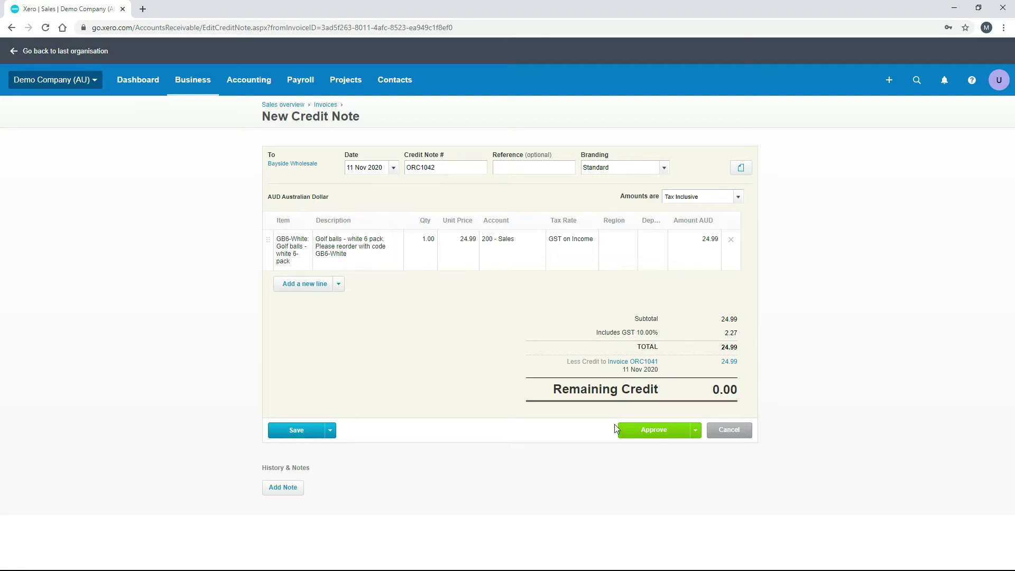
click(659, 434)
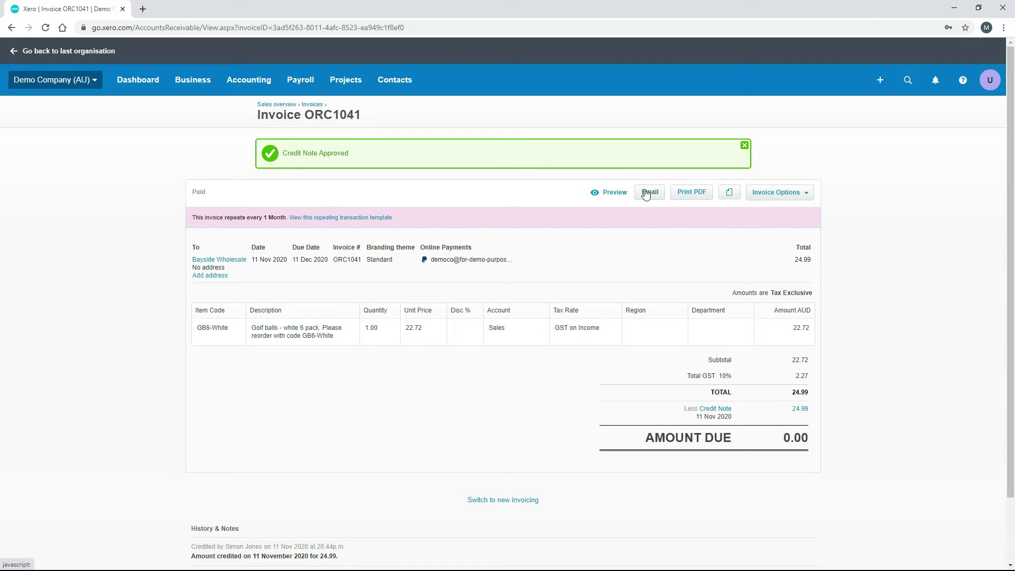
Step: Start a credit note from City Limousines' invoice ORC1040 in the invoices awaiting payment
click(312, 105)
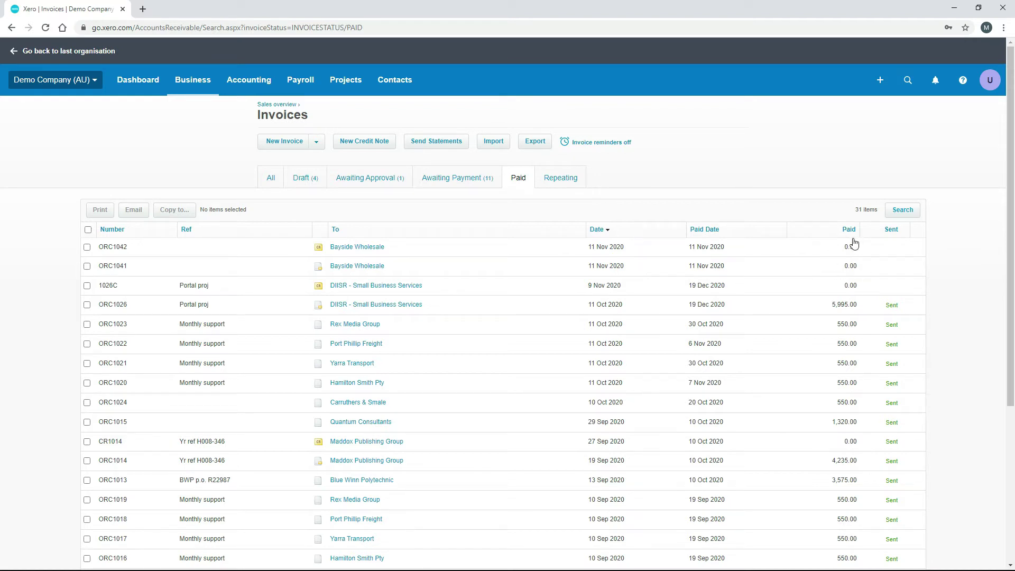
click(472, 183)
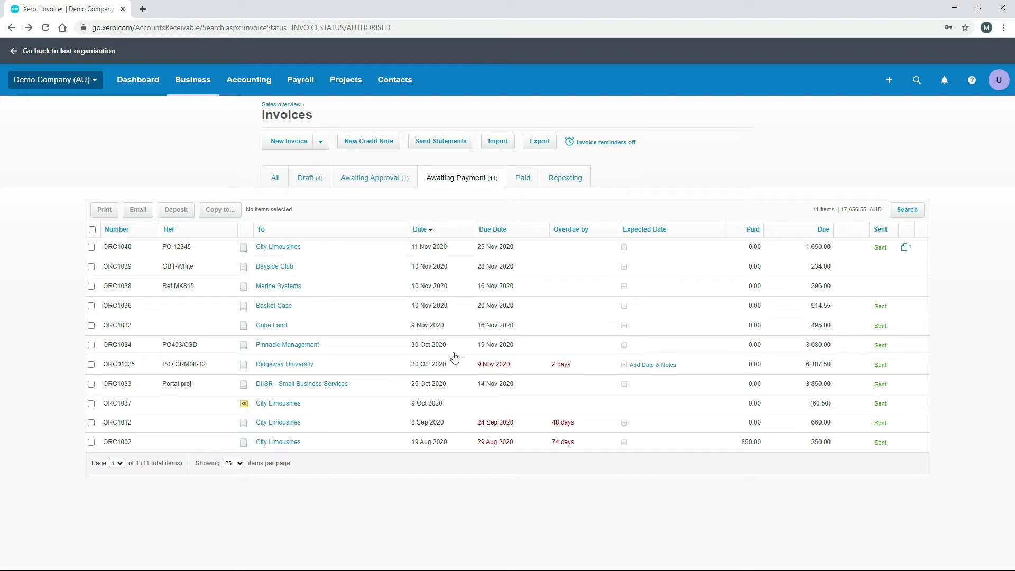
click(340, 253)
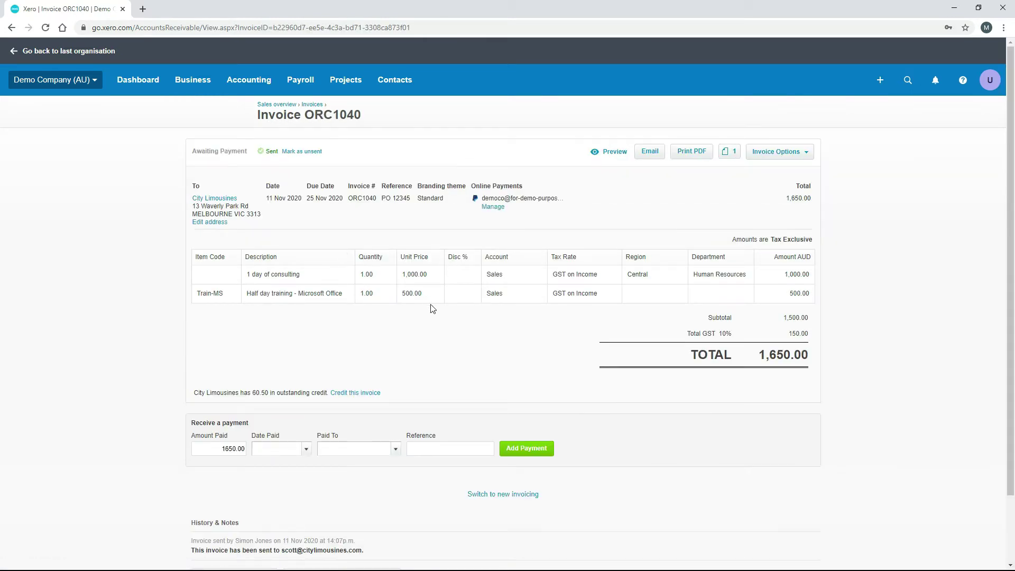
click(806, 158)
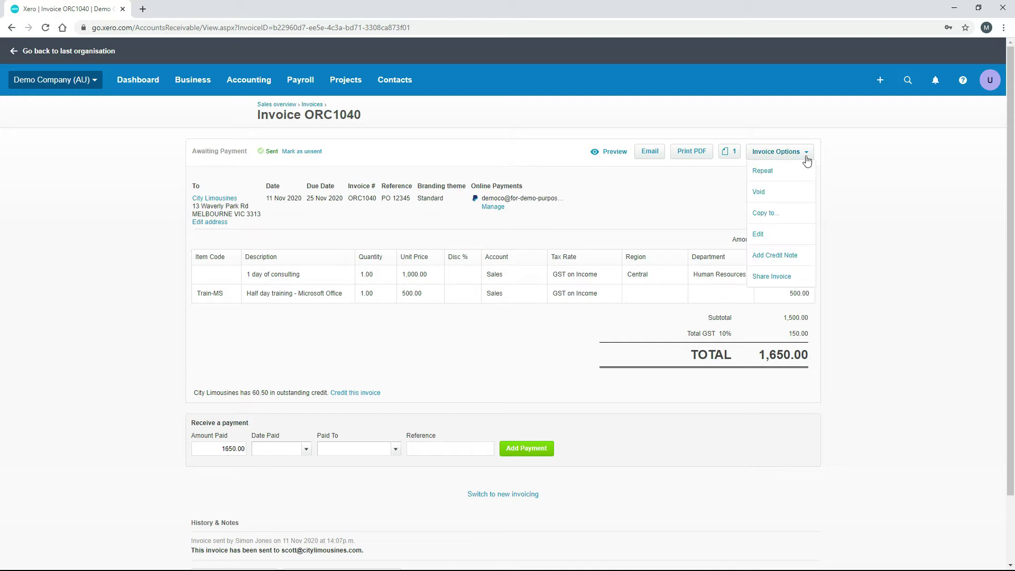
click(774, 256)
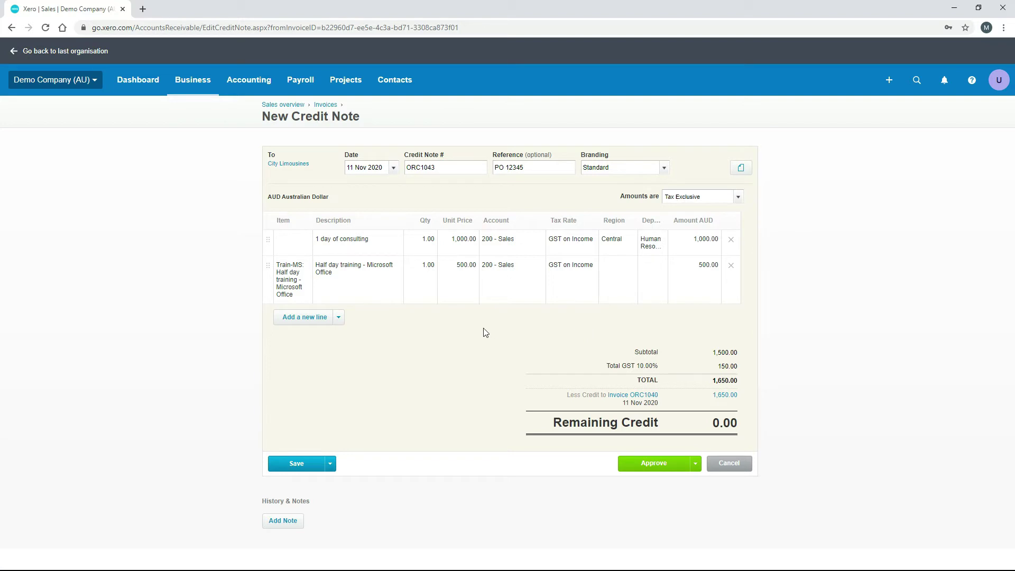
Step: Reduce the credit note to only the consulting line at a unit price of 100.00, and approve it
click(460, 252)
text(100)
key(Tab)
click(857, 317)
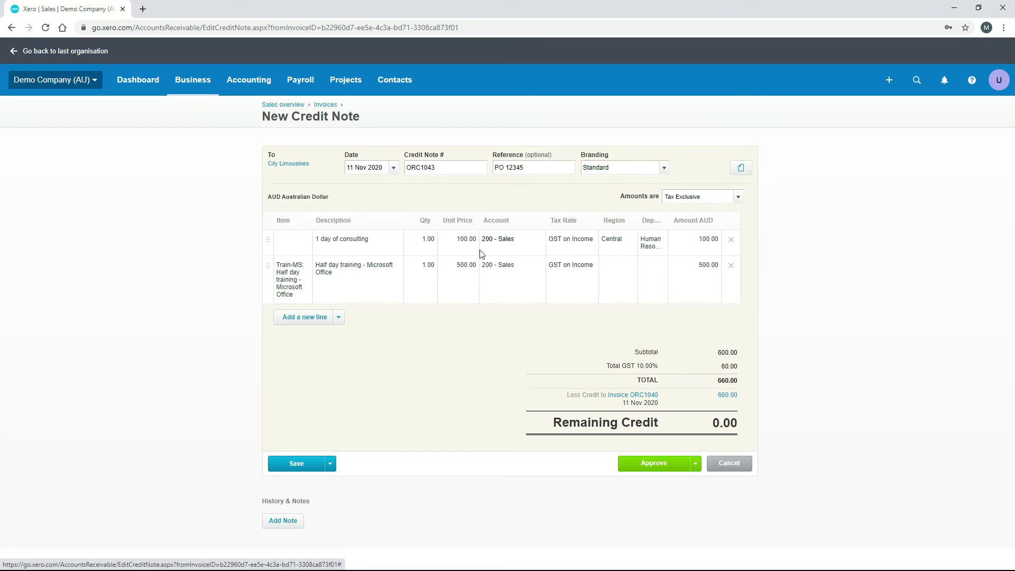
click(731, 266)
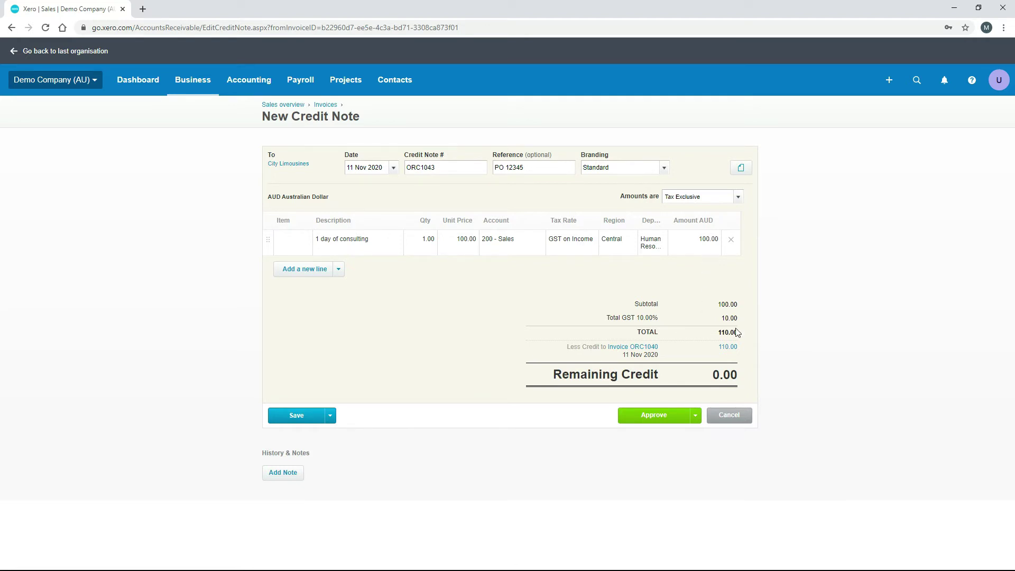
click(652, 419)
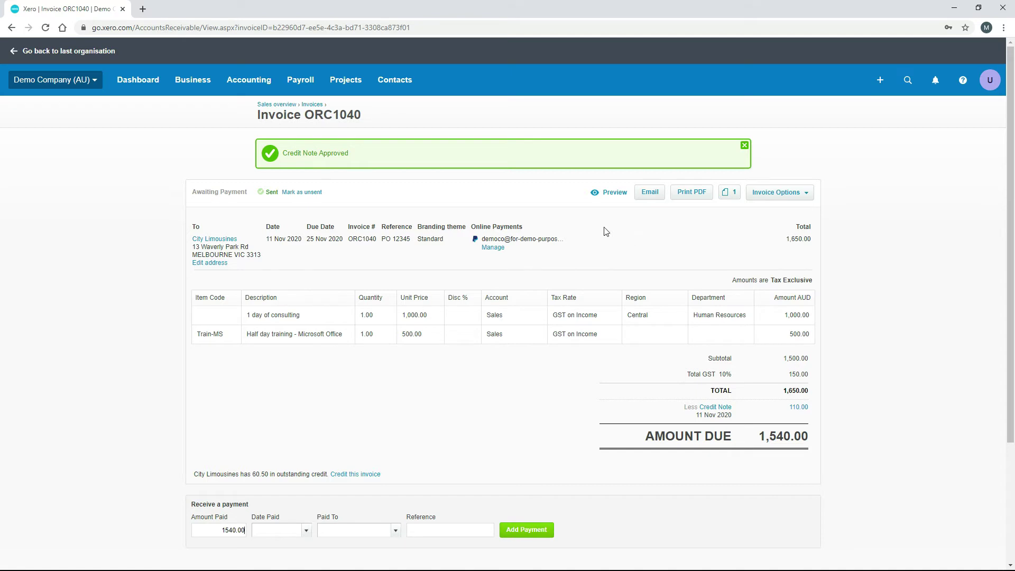
Step: Preview invoice ORC1040 to examine how the credited amount and amount due are presented
click(612, 197)
drag(730, 239, 741, 296)
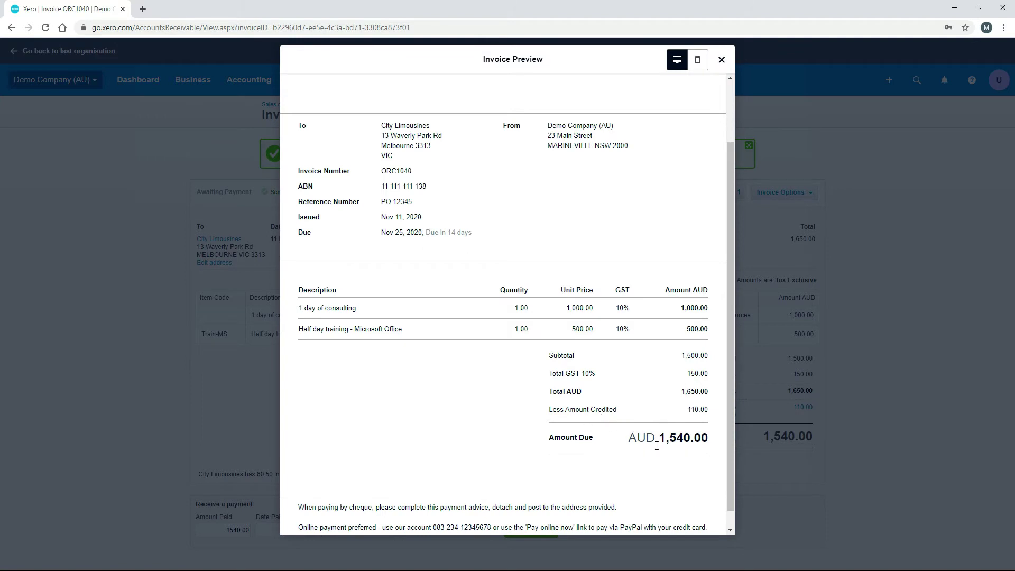
click(722, 61)
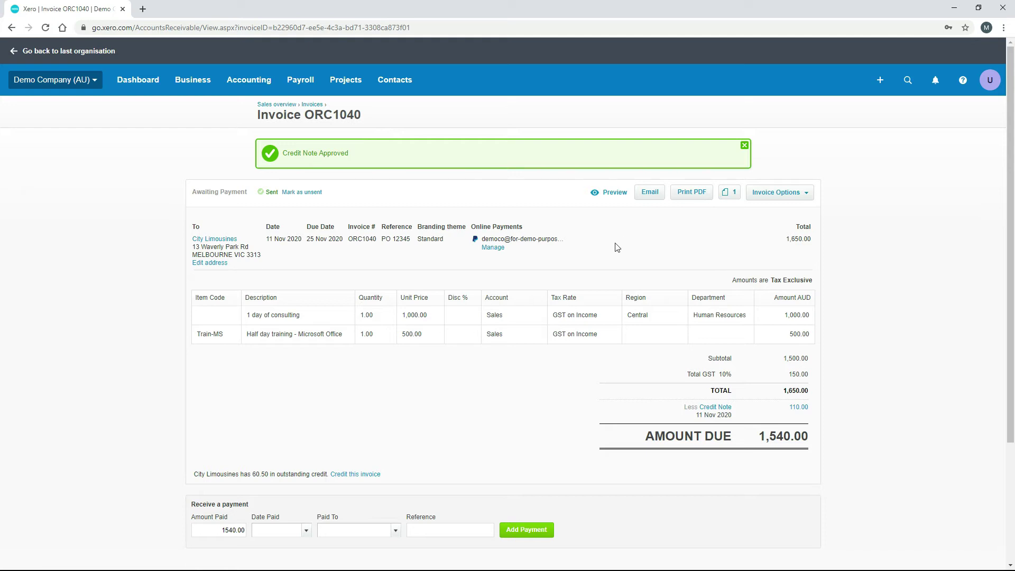
Step: Create and approve a tax-exclusive credit note to Xero with one line "Credit for Xero", quantity 1, unit price 100.00, account 200 - Sales
click(314, 105)
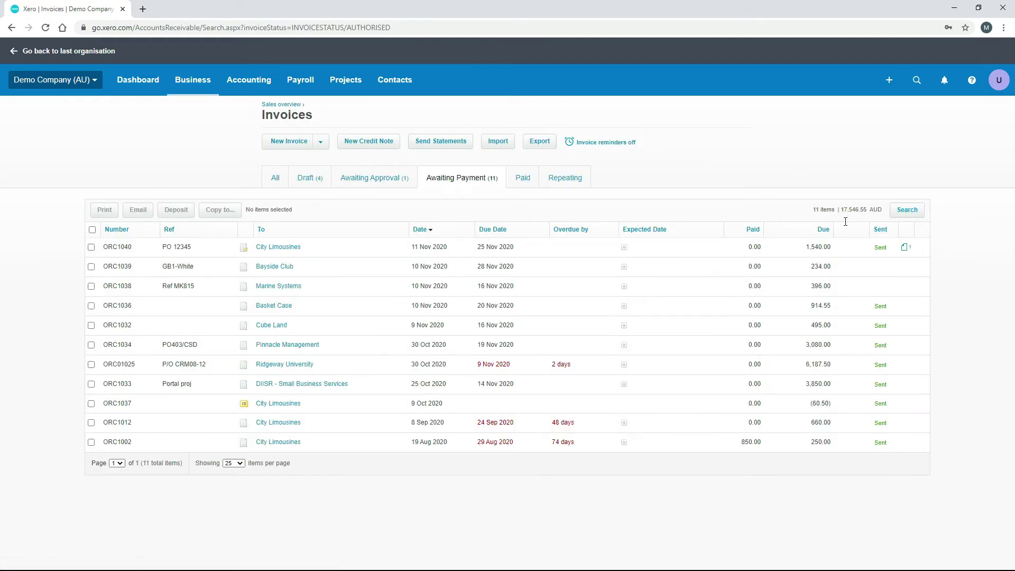
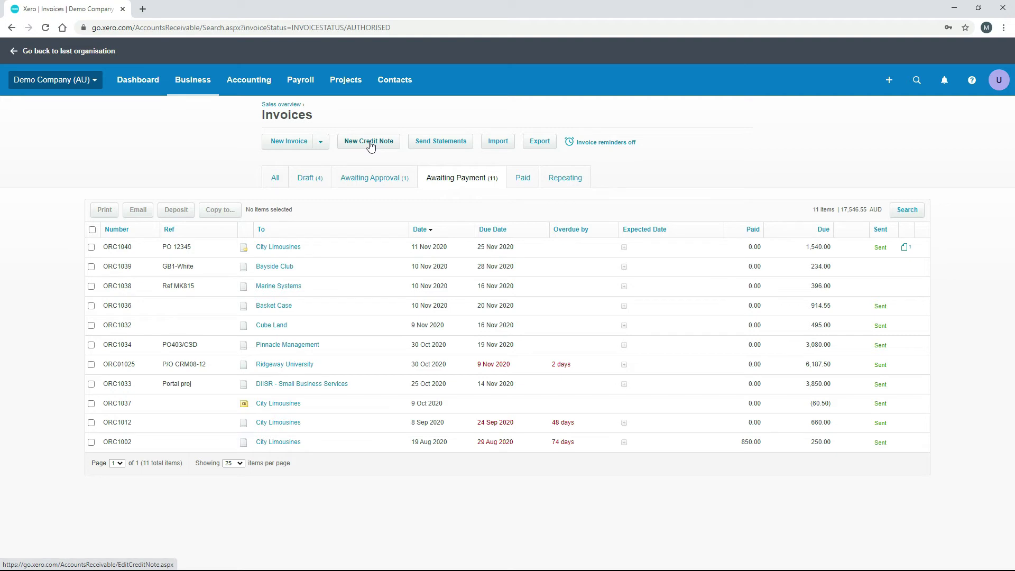
click(371, 146)
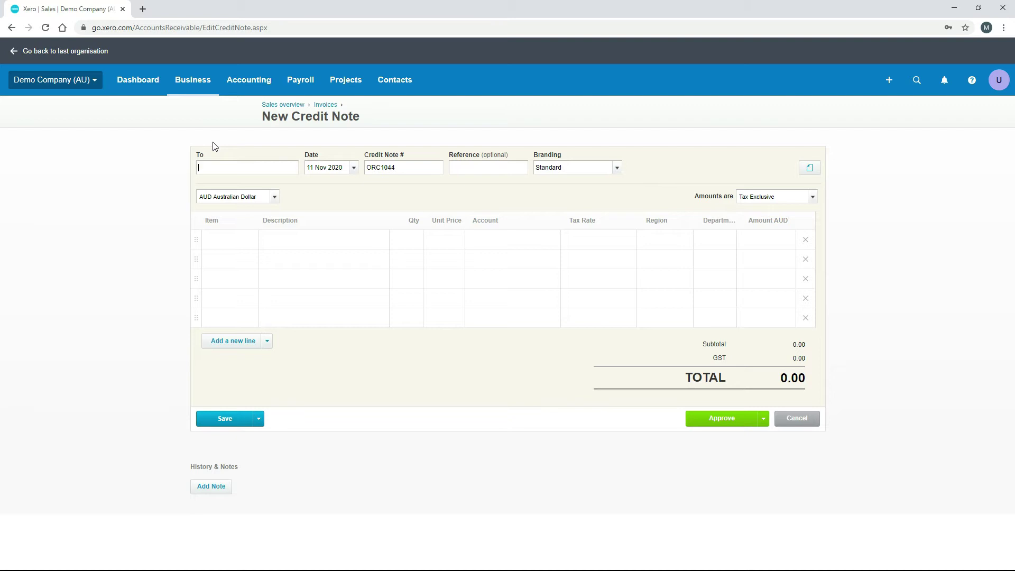
text(X)
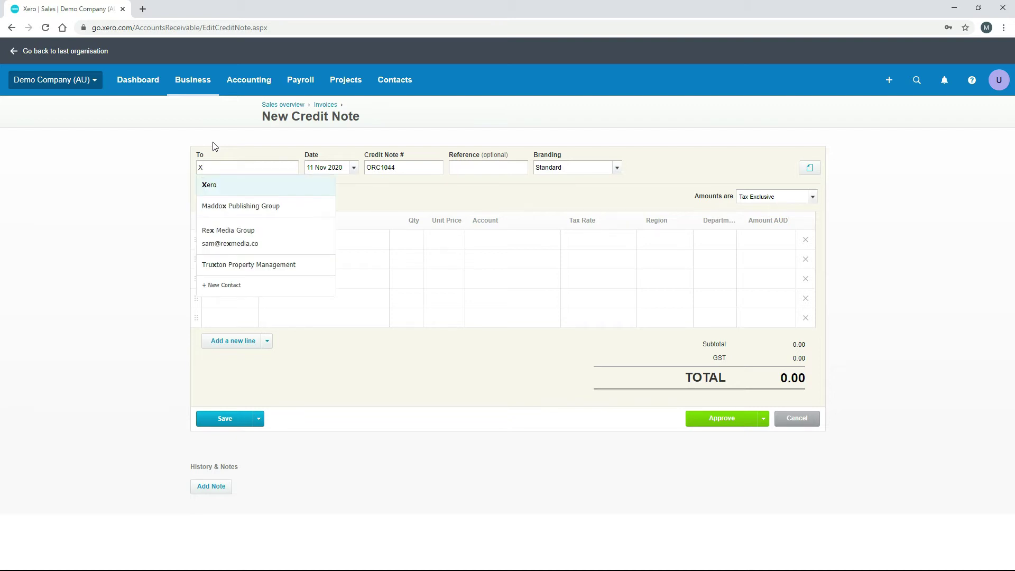
key(Return)
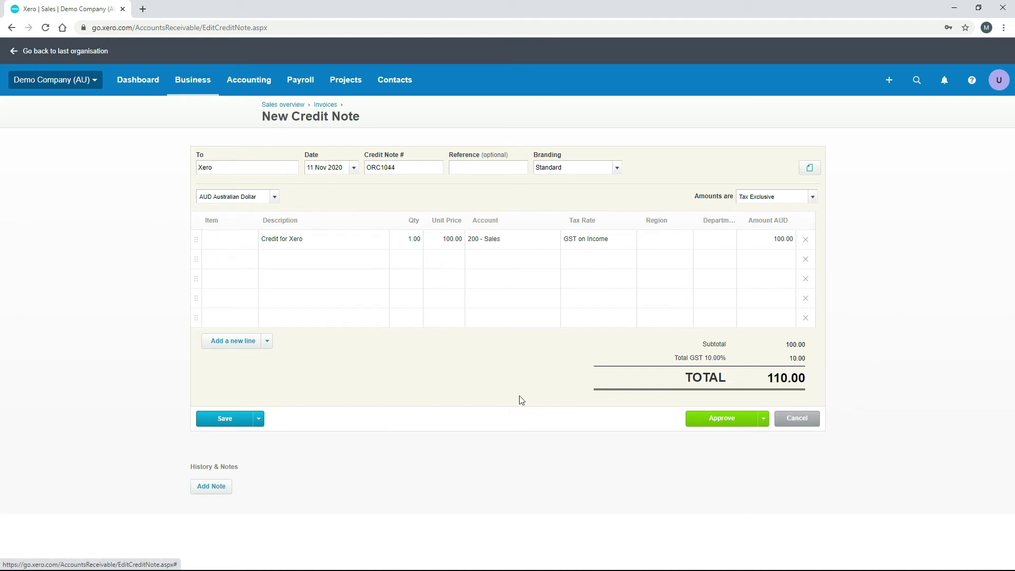
click(723, 421)
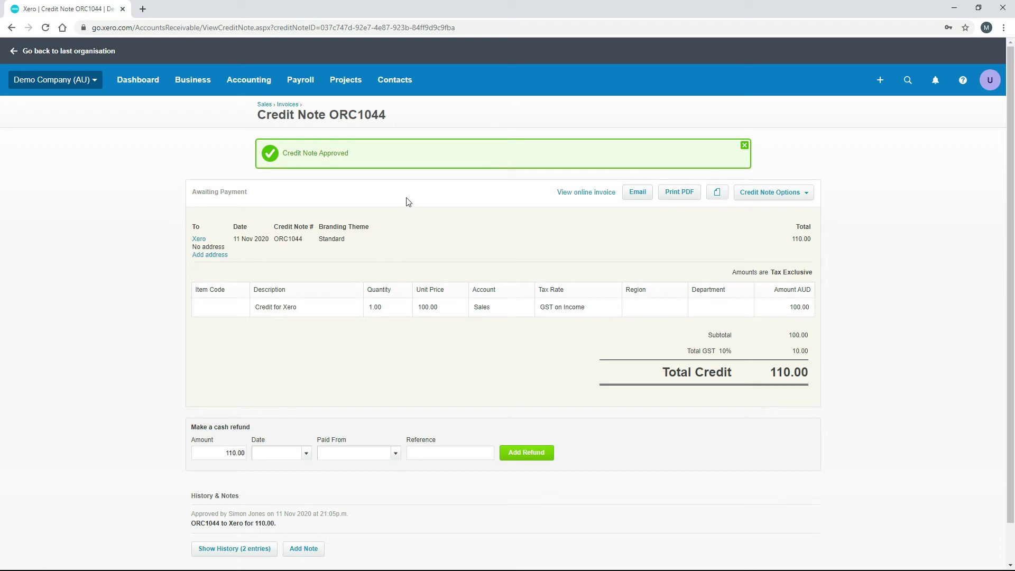
Step: Create and approve a tax-inclusive credit note to City Limousines with one line "Credit to City Limousines", quantity 1, unit price 100.00, account 200 - Sales
click(288, 105)
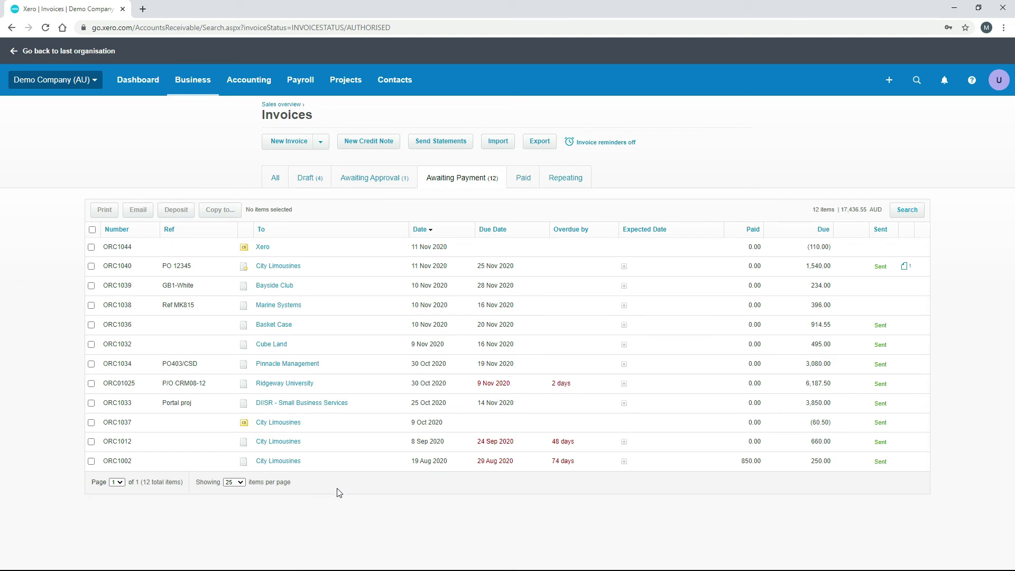
click(369, 147)
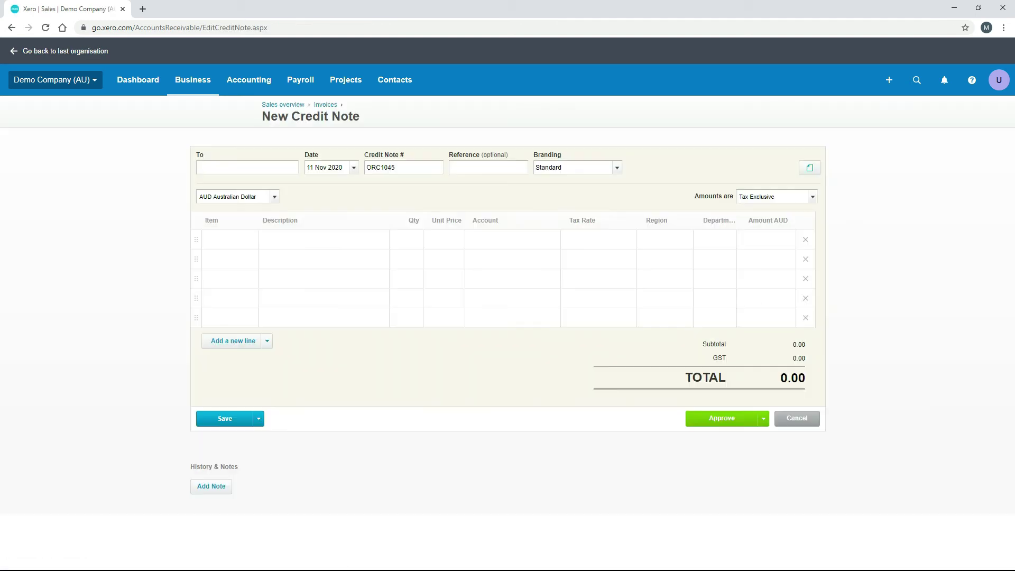
text(city)
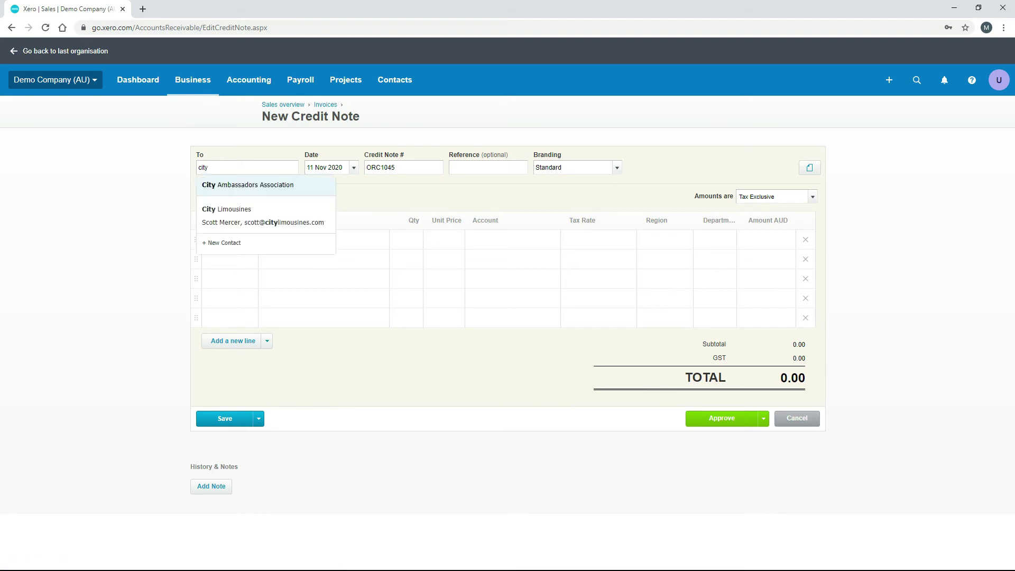
click(269, 223)
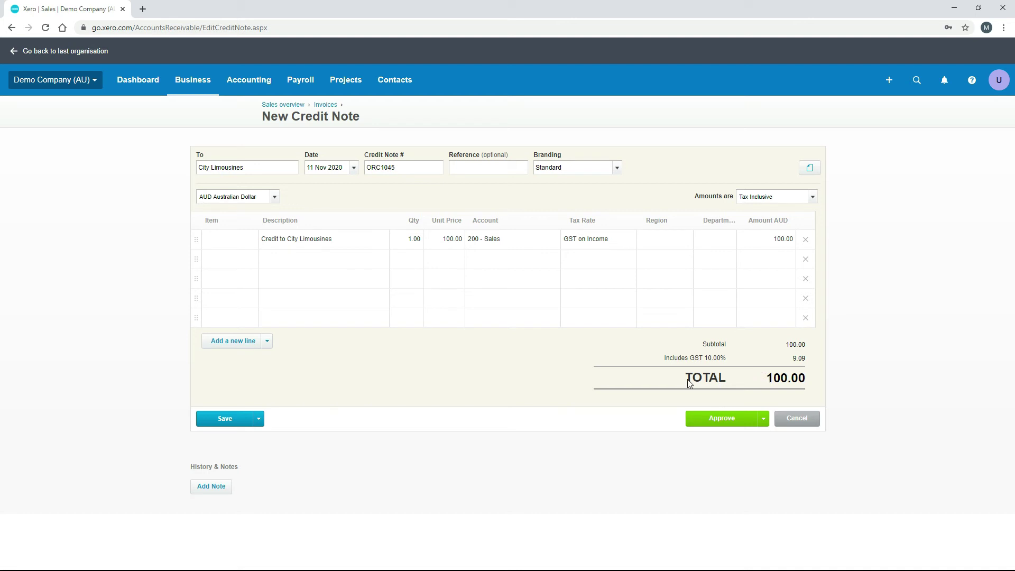
click(722, 419)
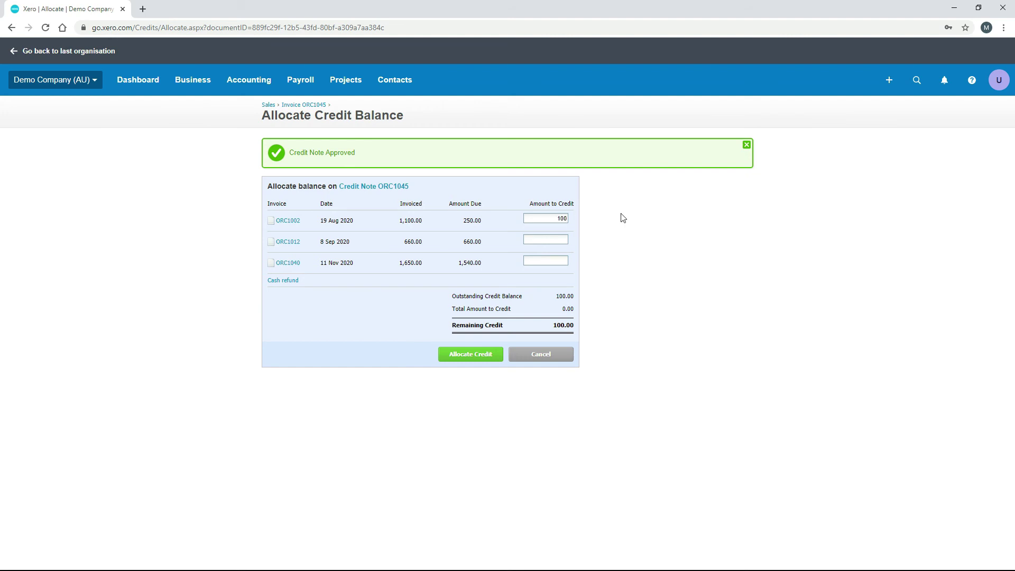
Step: Allocate the credit balance as 50.00 to invoice ORC1002 and 50.00 to invoice ORC1040
key(Tab)
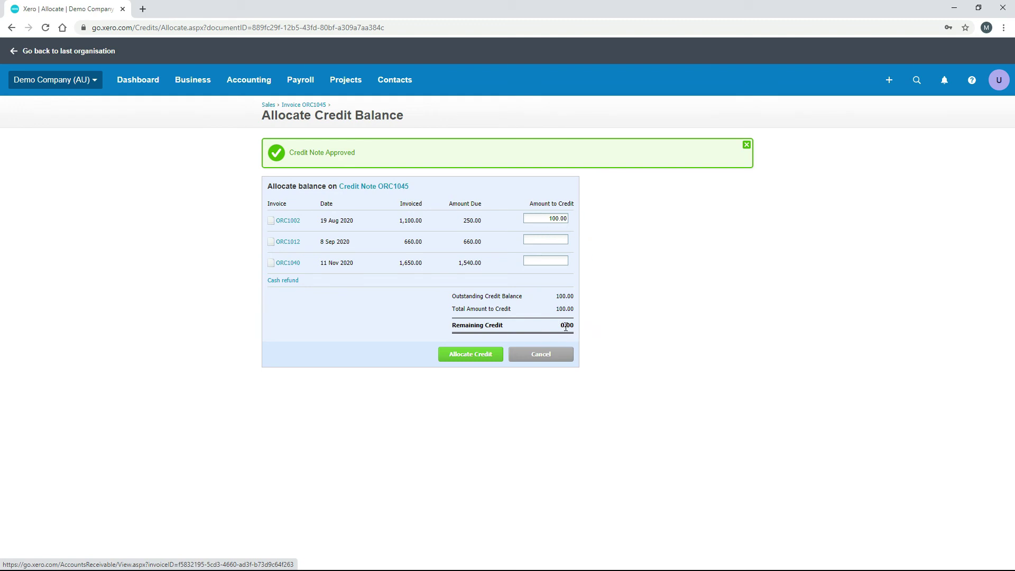
click(556, 218)
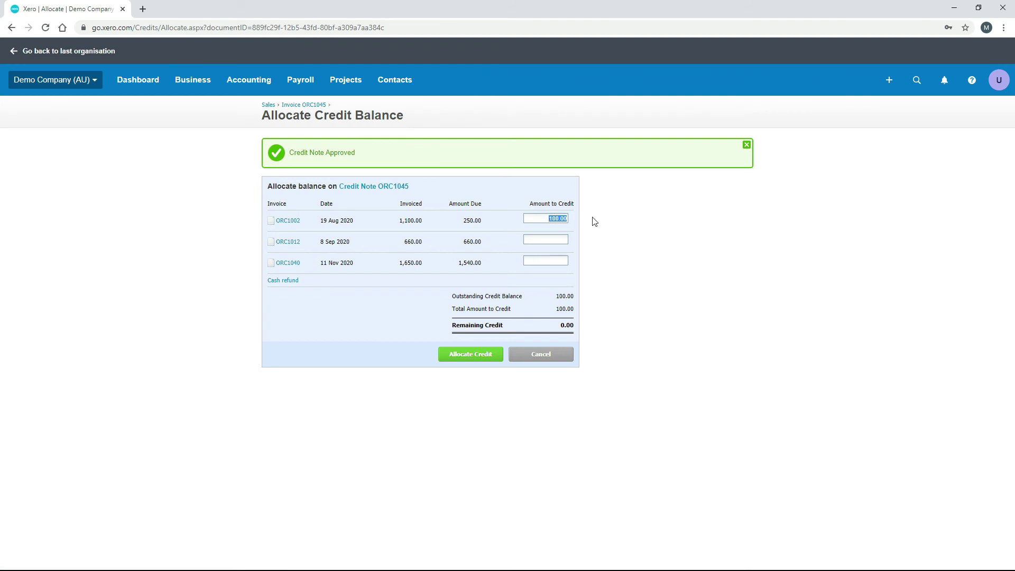
text(50)
key(Tab)
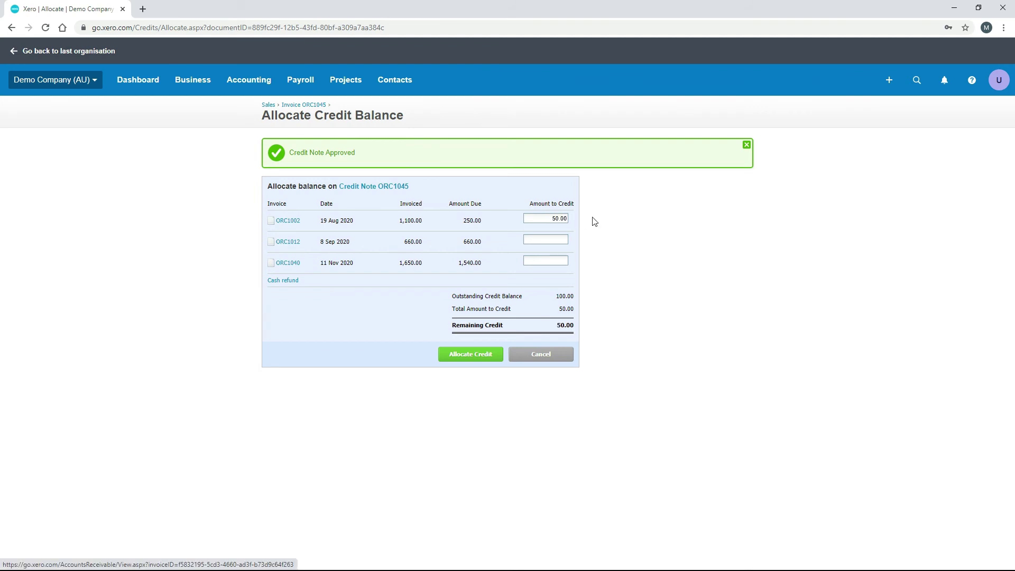
click(563, 239)
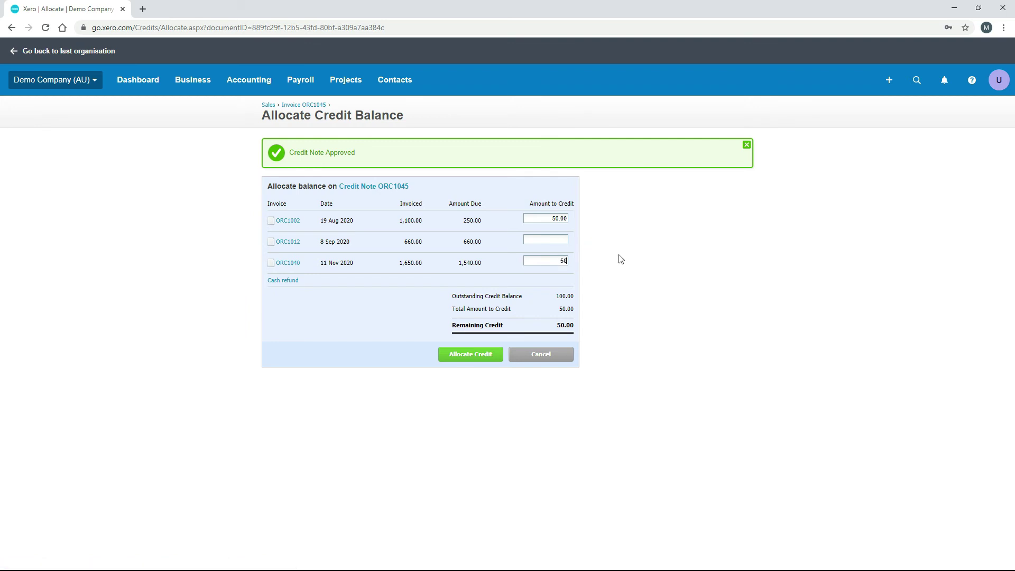
key(Tab)
click(481, 357)
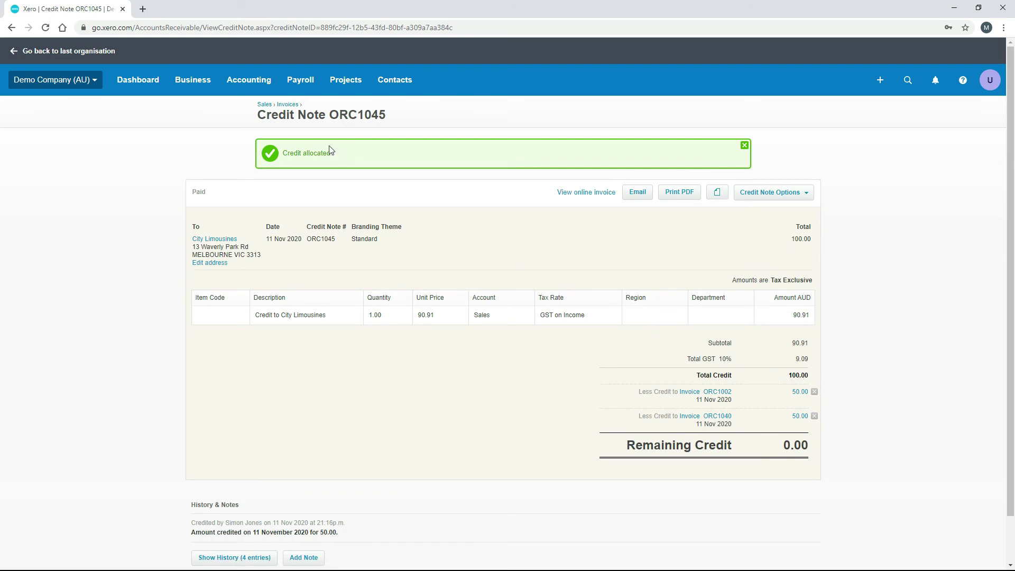
Step: Check the credit applied on City Limousines' invoices ORC1040 and ORC1002 awaiting payment
click(291, 106)
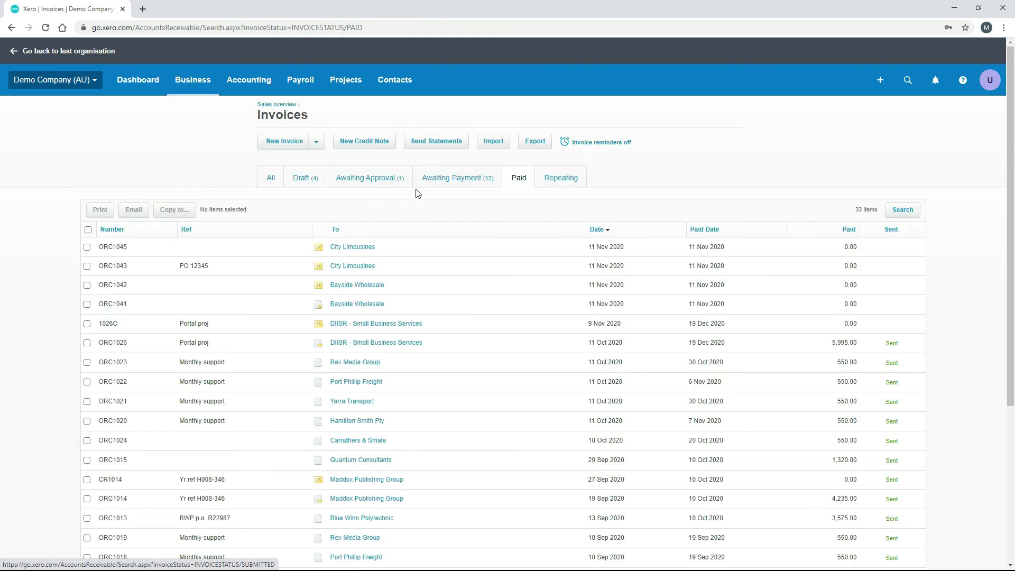
click(452, 180)
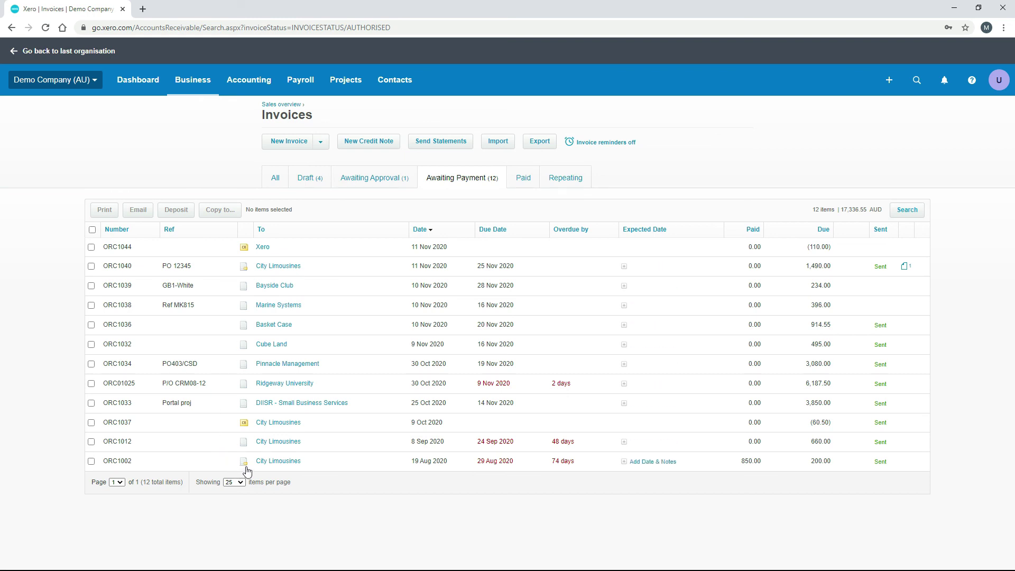
click(279, 267)
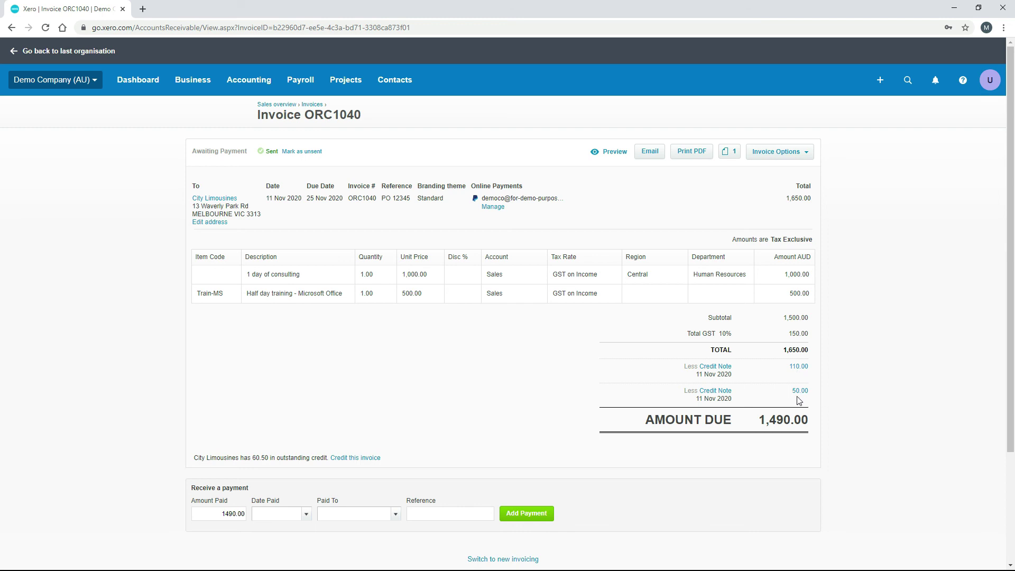
click(311, 106)
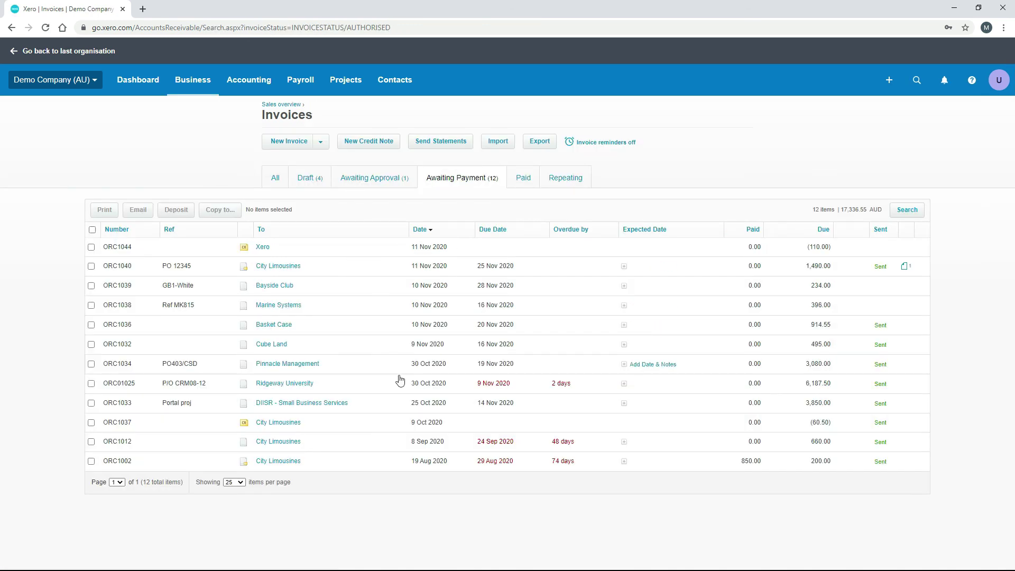
click(273, 463)
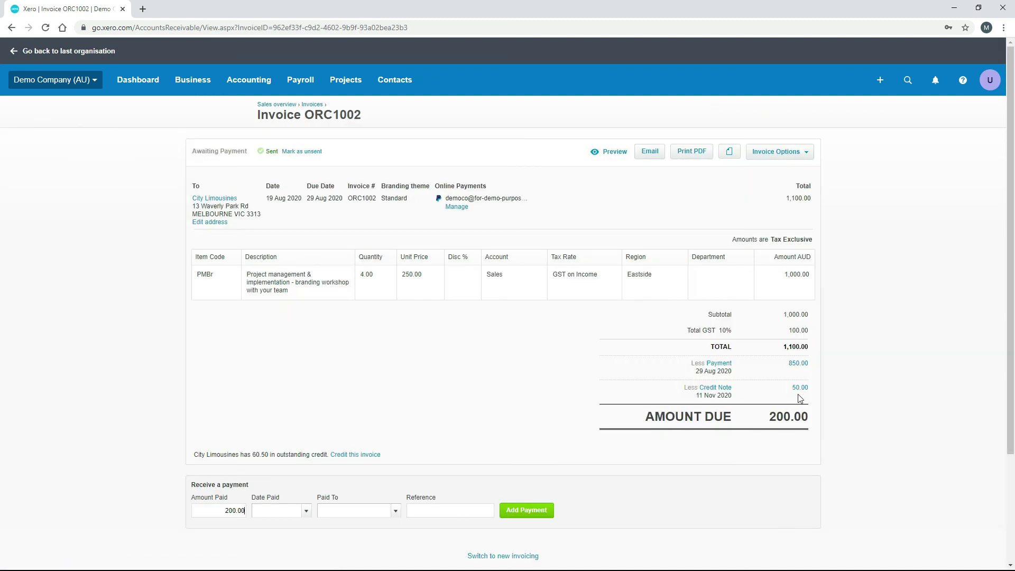